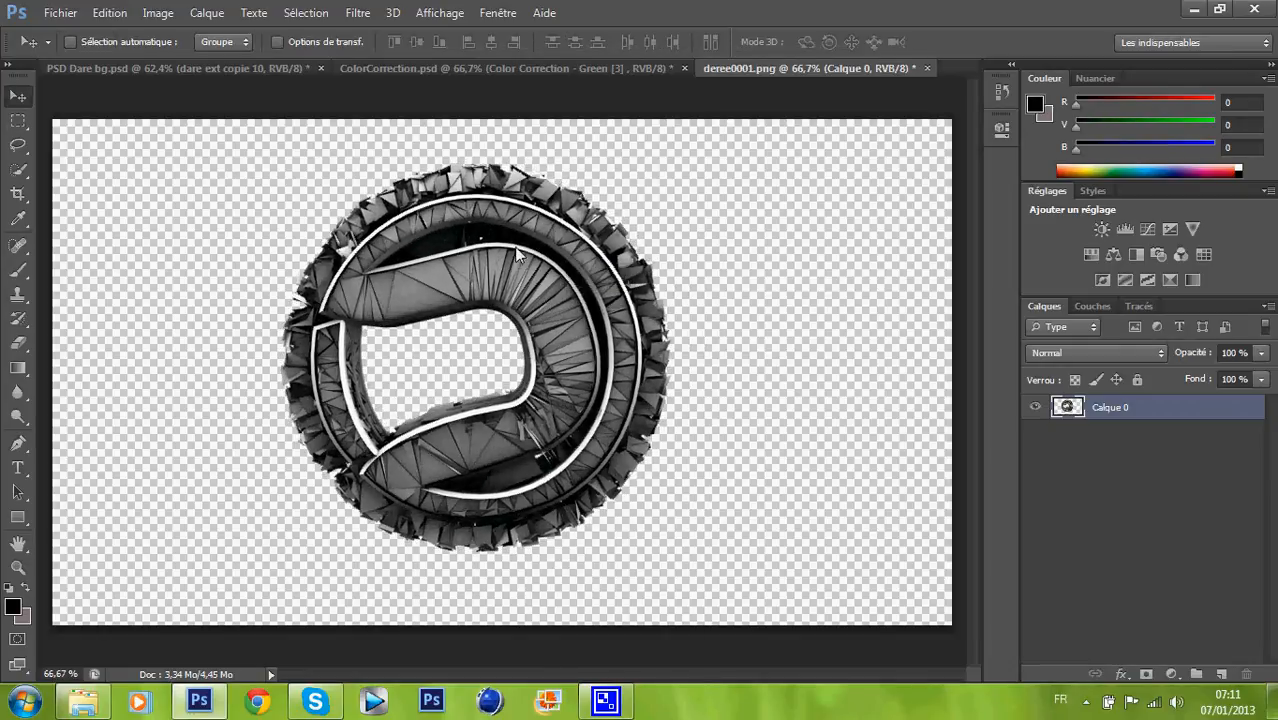
Step: Hide the Color Correction - Green [3] group in ColorCorrection.psd
click(453, 72)
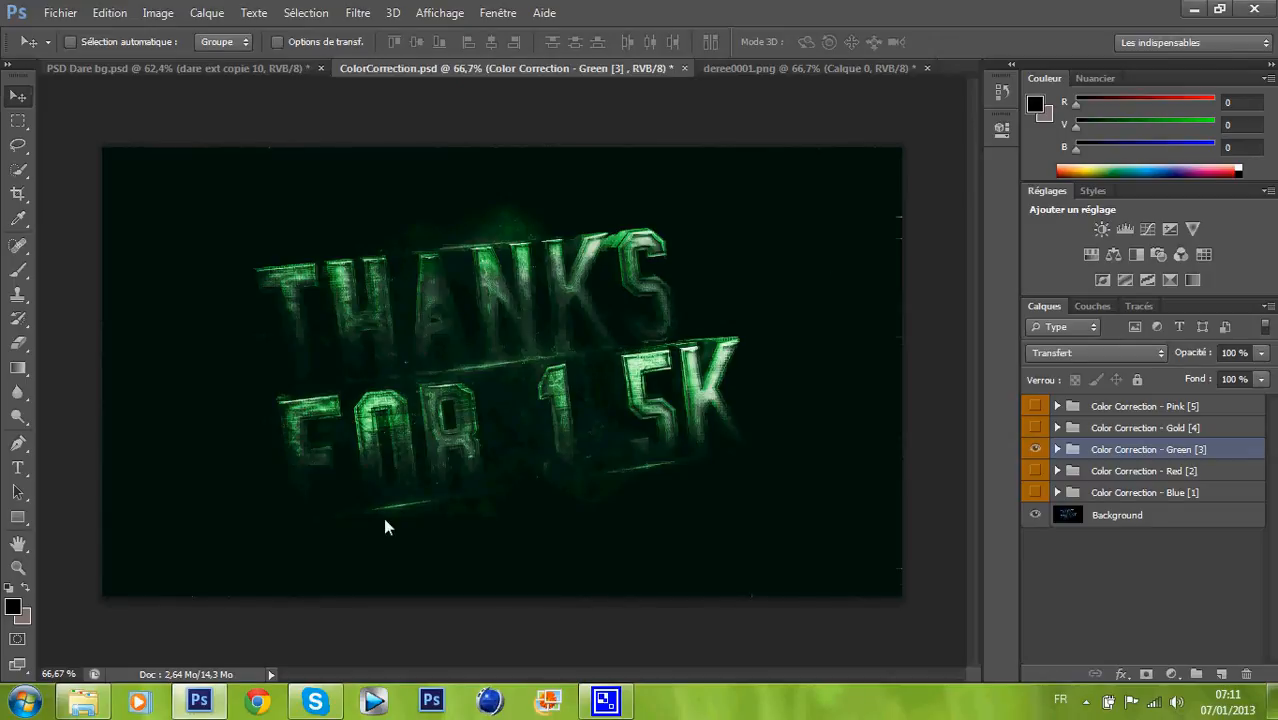
click(1033, 448)
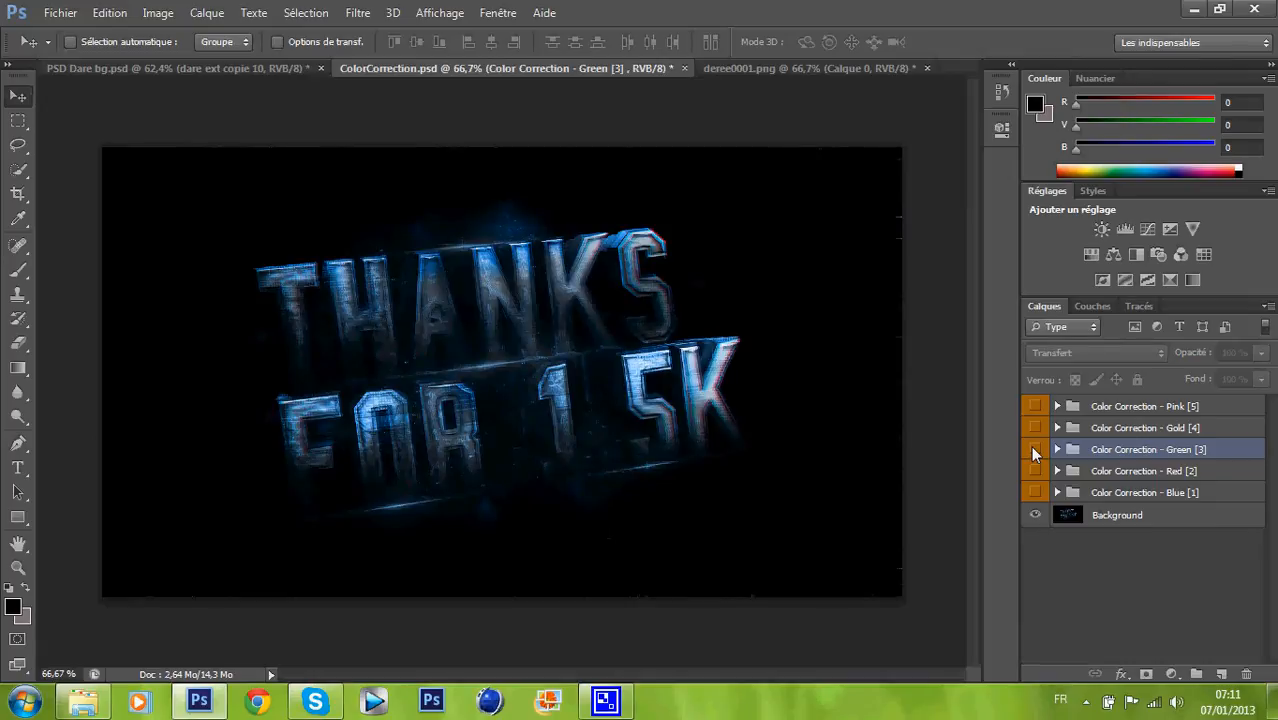
Step: Examine the logo header in PSD Dare bg.psd up close and the logo render in deree0001.png
click(131, 72)
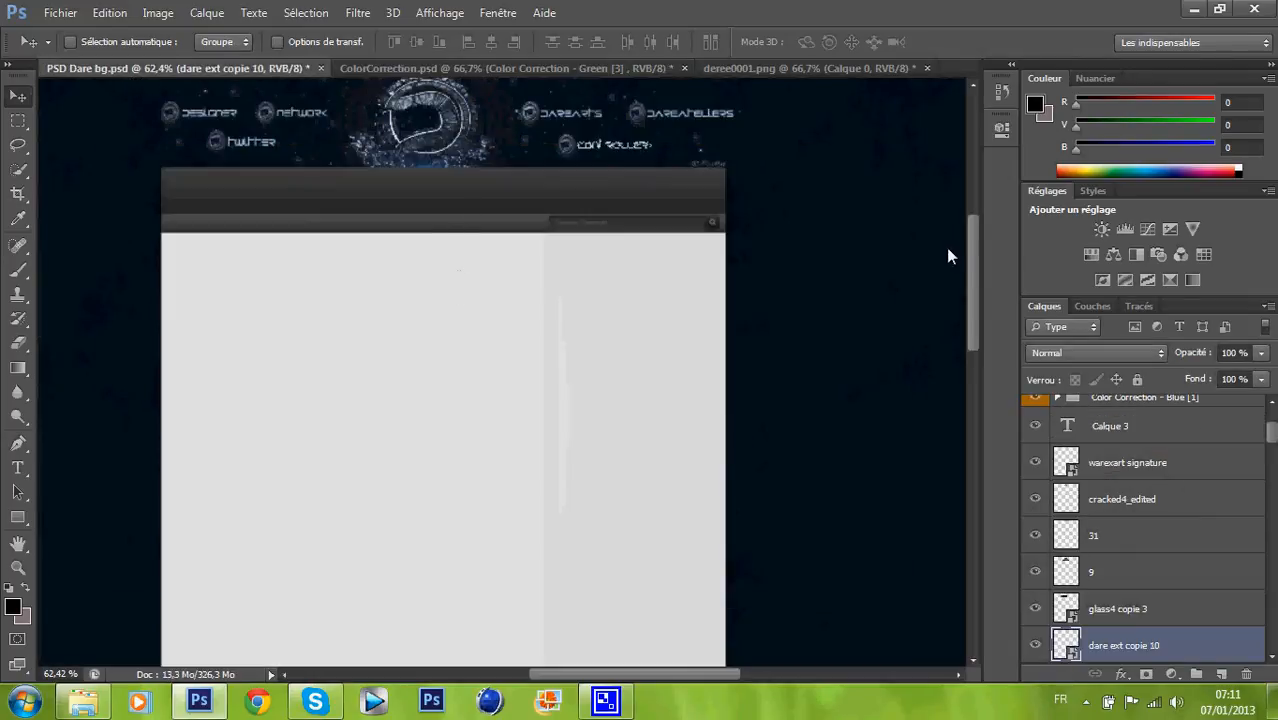
mouse_move(972, 246)
mouse_down()
mouse_move(975, 228)
mouse_move(976, 243)
mouse_up()
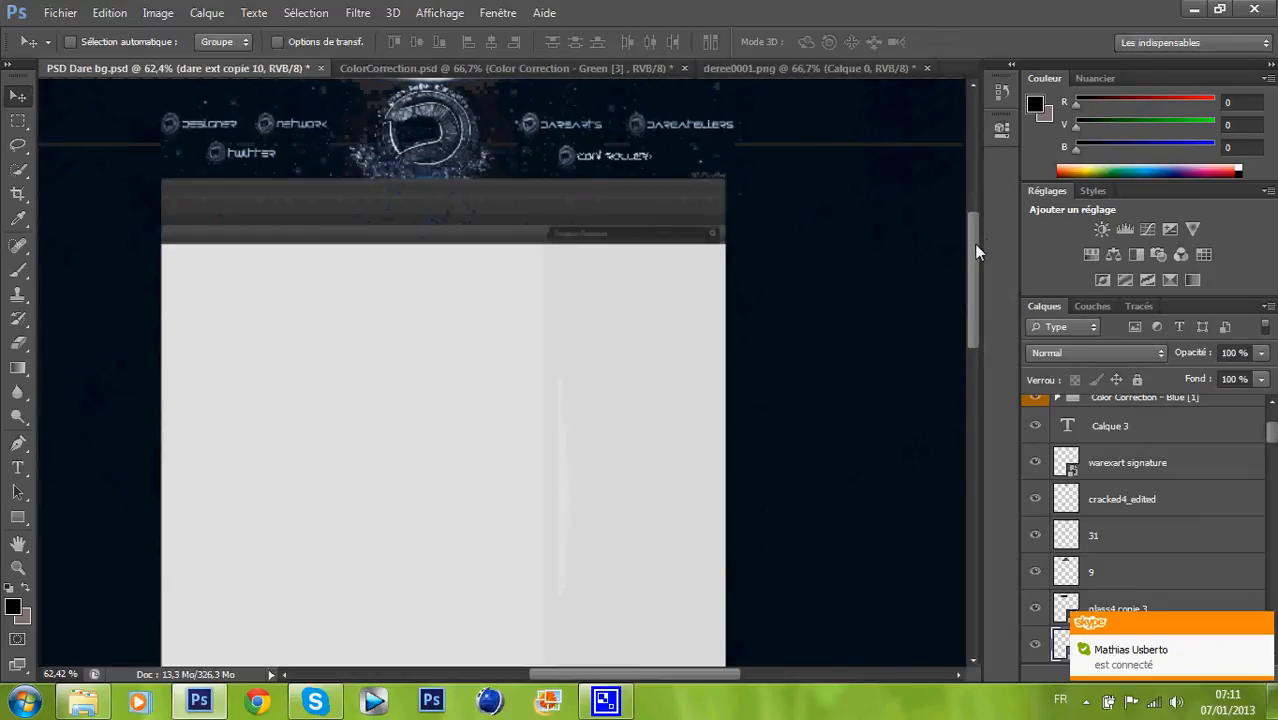
click(18, 567)
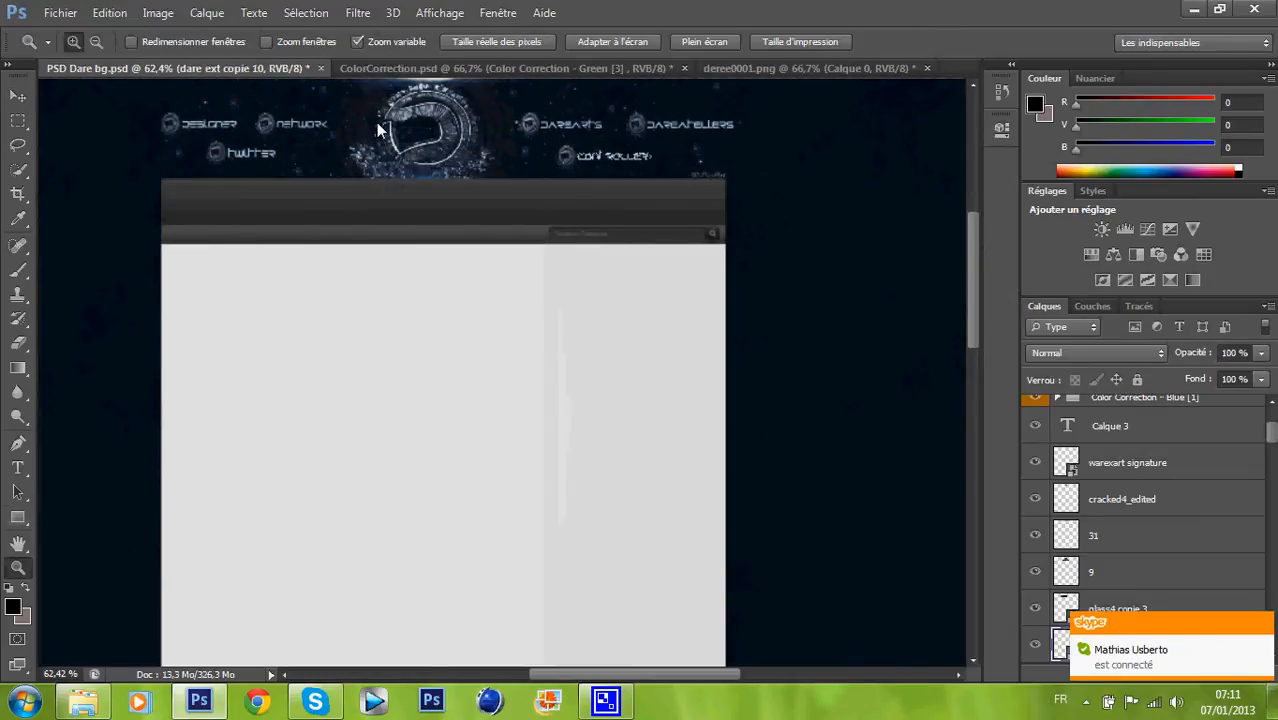
drag(378, 128, 403, 175)
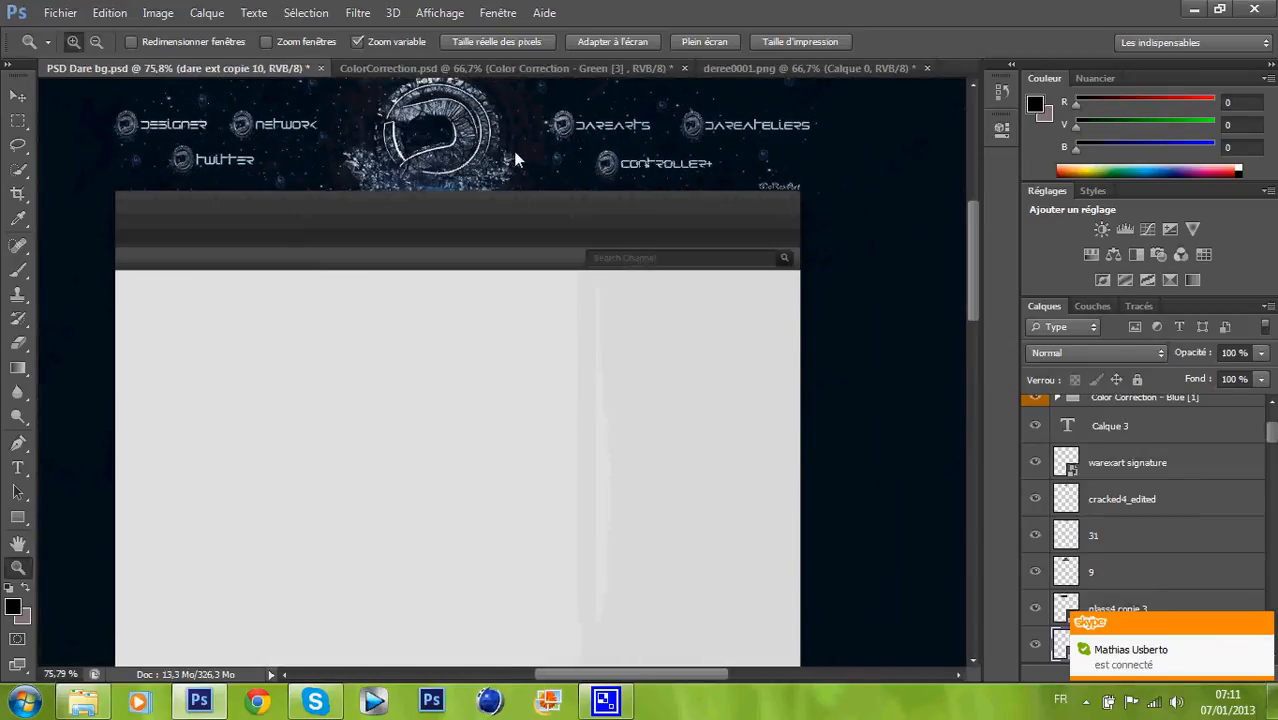
click(740, 67)
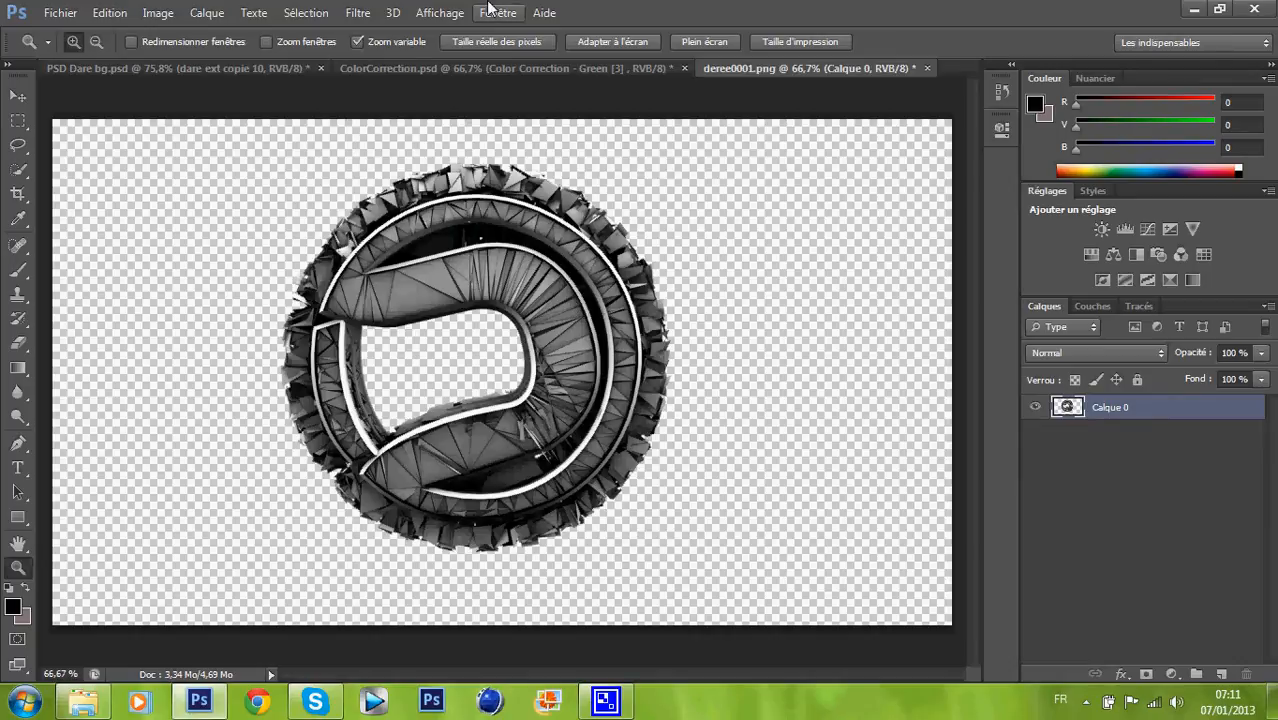
Step: Show all five Color Correction groups in ColorCorrection.psd, then hide them all again
click(512, 73)
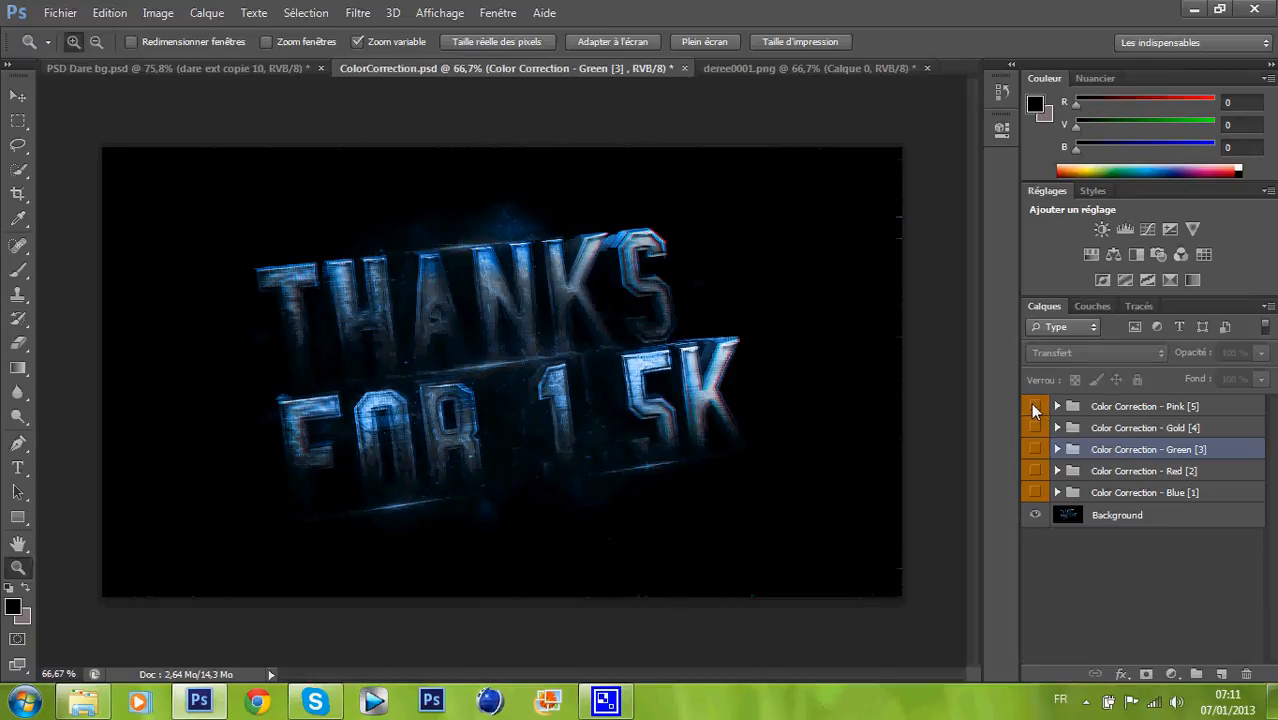
drag(1030, 406, 1035, 492)
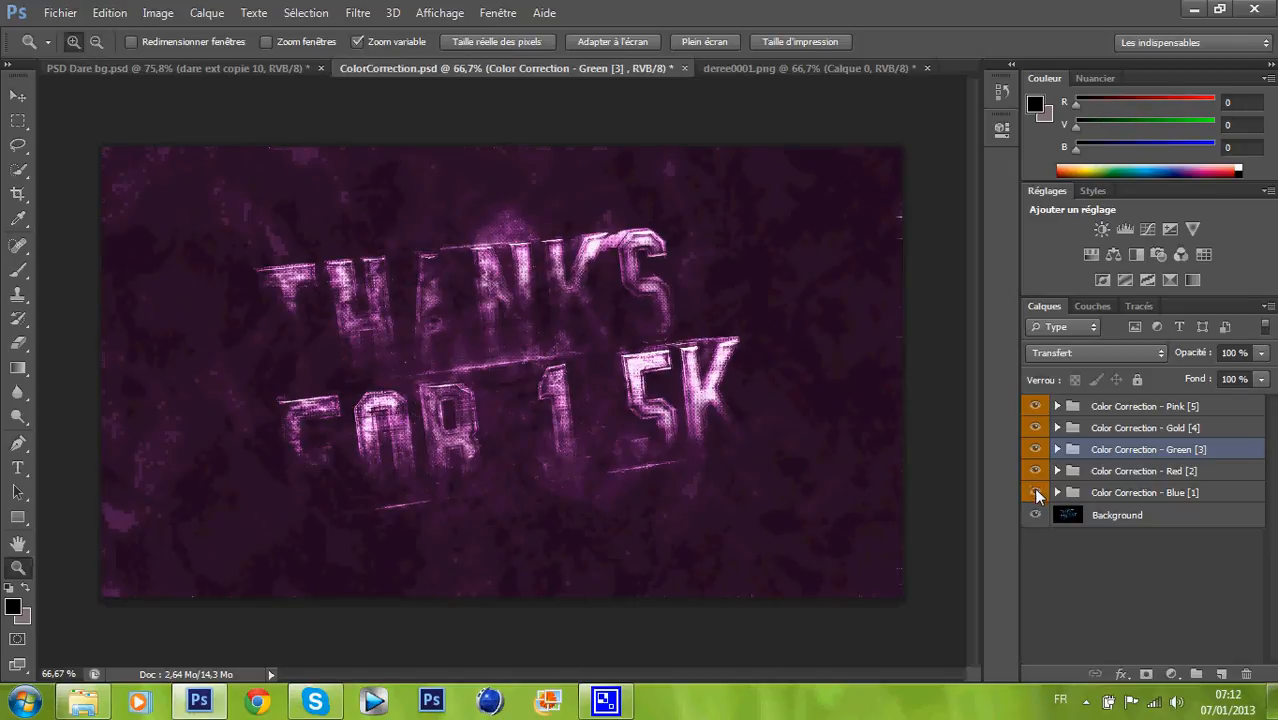
click(1033, 470)
click(1032, 489)
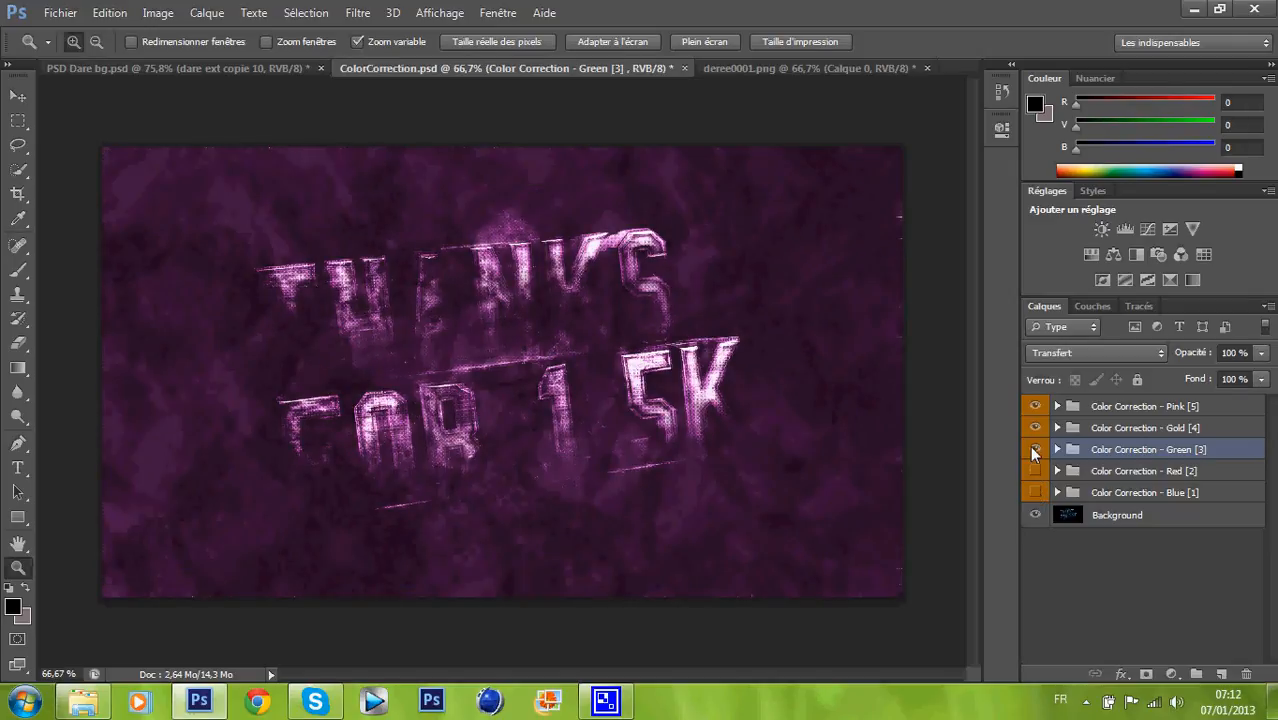
click(1033, 449)
click(1033, 427)
click(1035, 406)
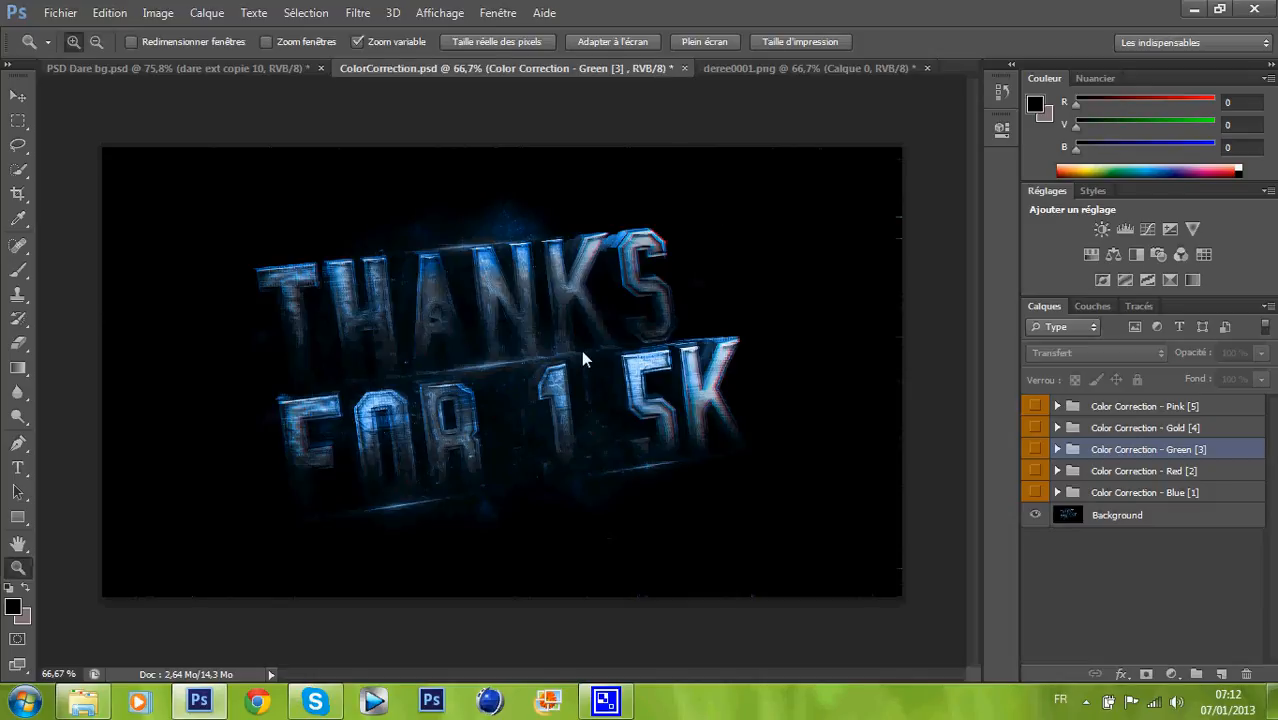
Step: Show the Color Correction - Green [3] group and copy it into deree0001.png above Calque 0
click(1035, 449)
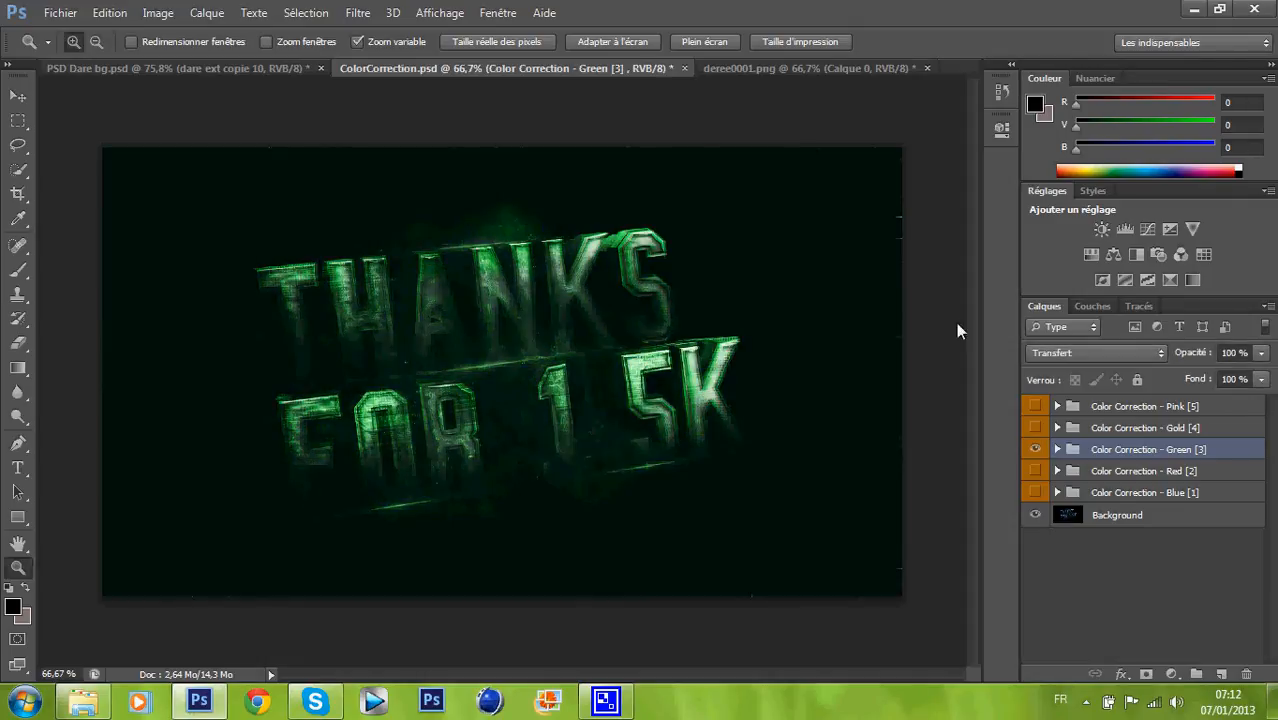
click(18, 95)
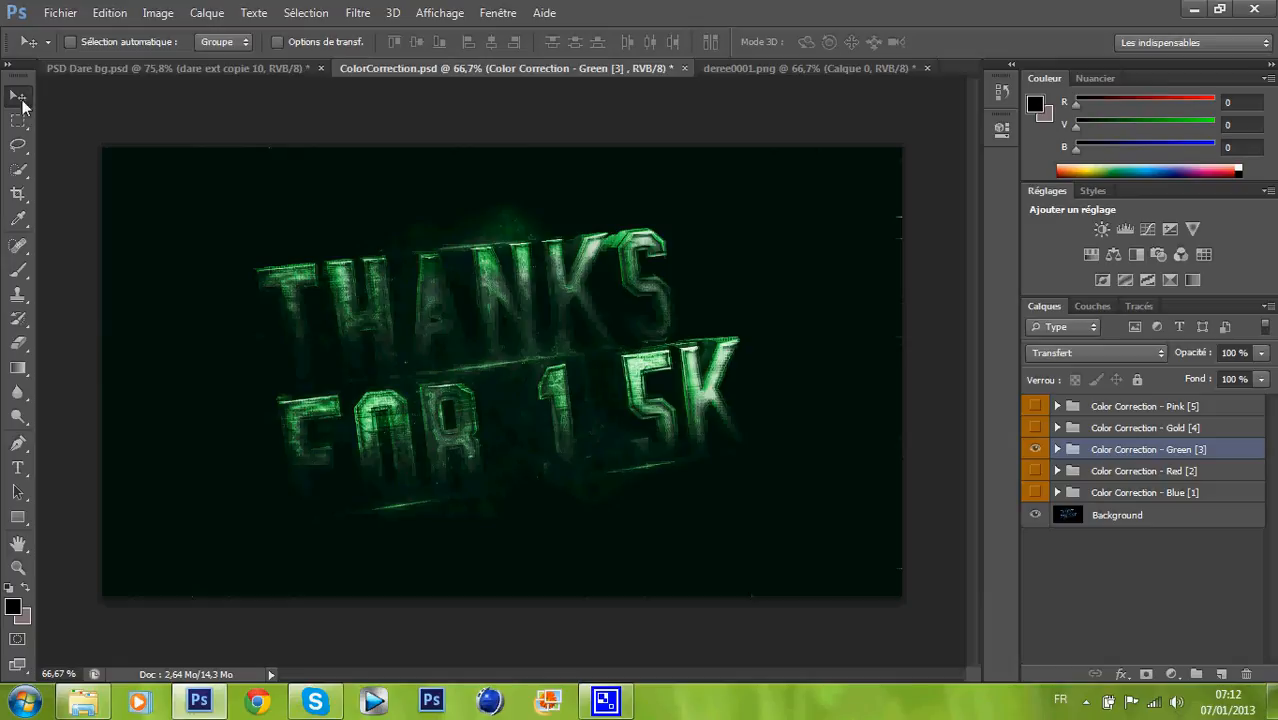
click(764, 69)
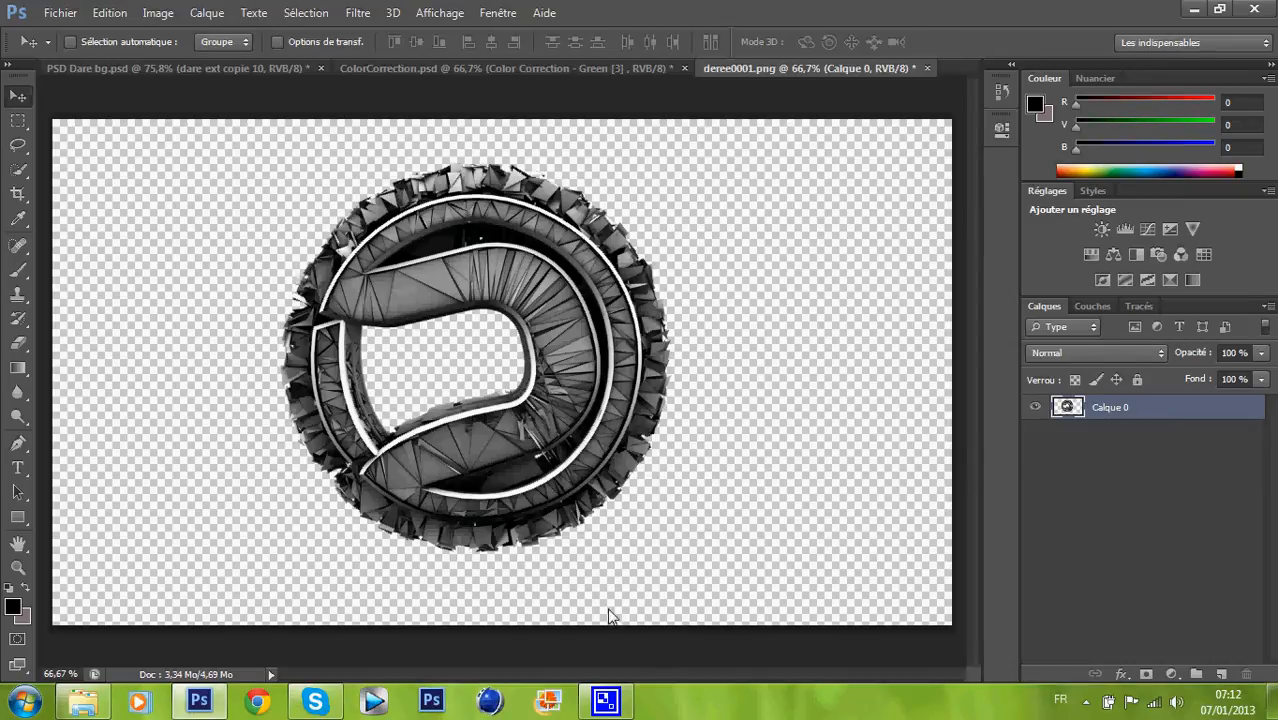
click(609, 69)
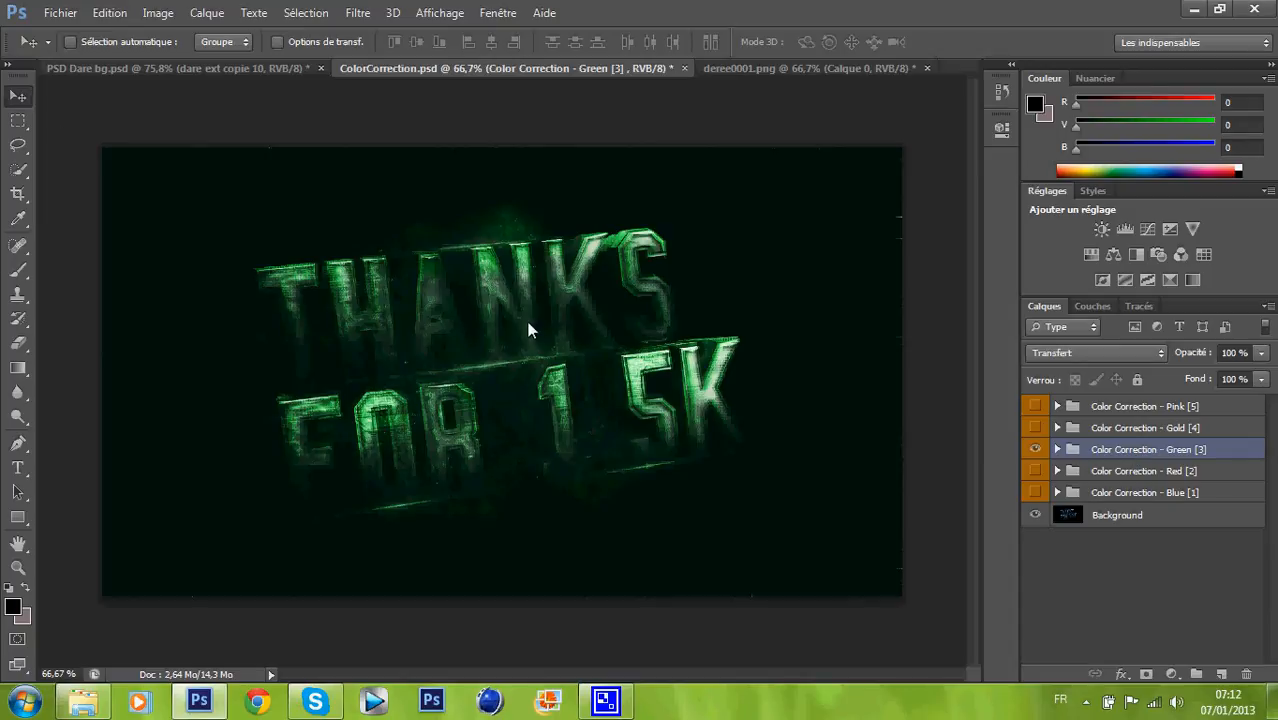
drag(564, 285, 446, 342)
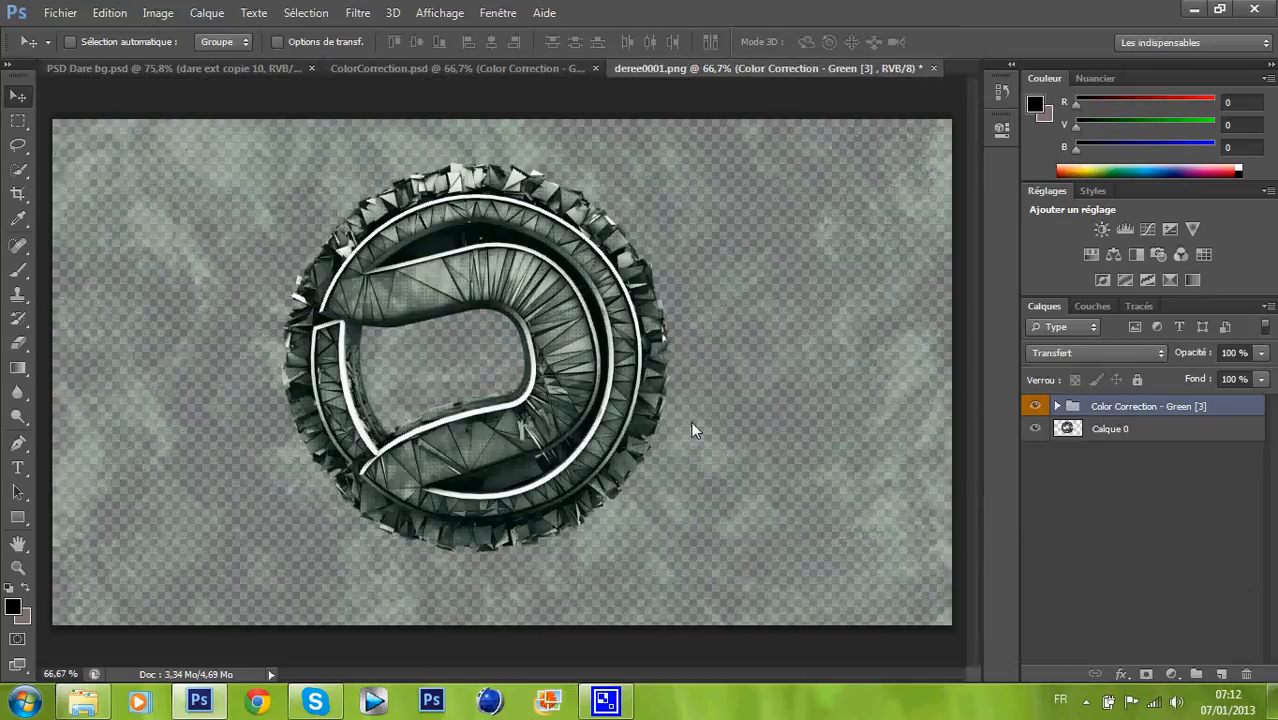
Step: Move the logo on layer Calque 0 slightly to the left beneath the green correction group
click(1111, 441)
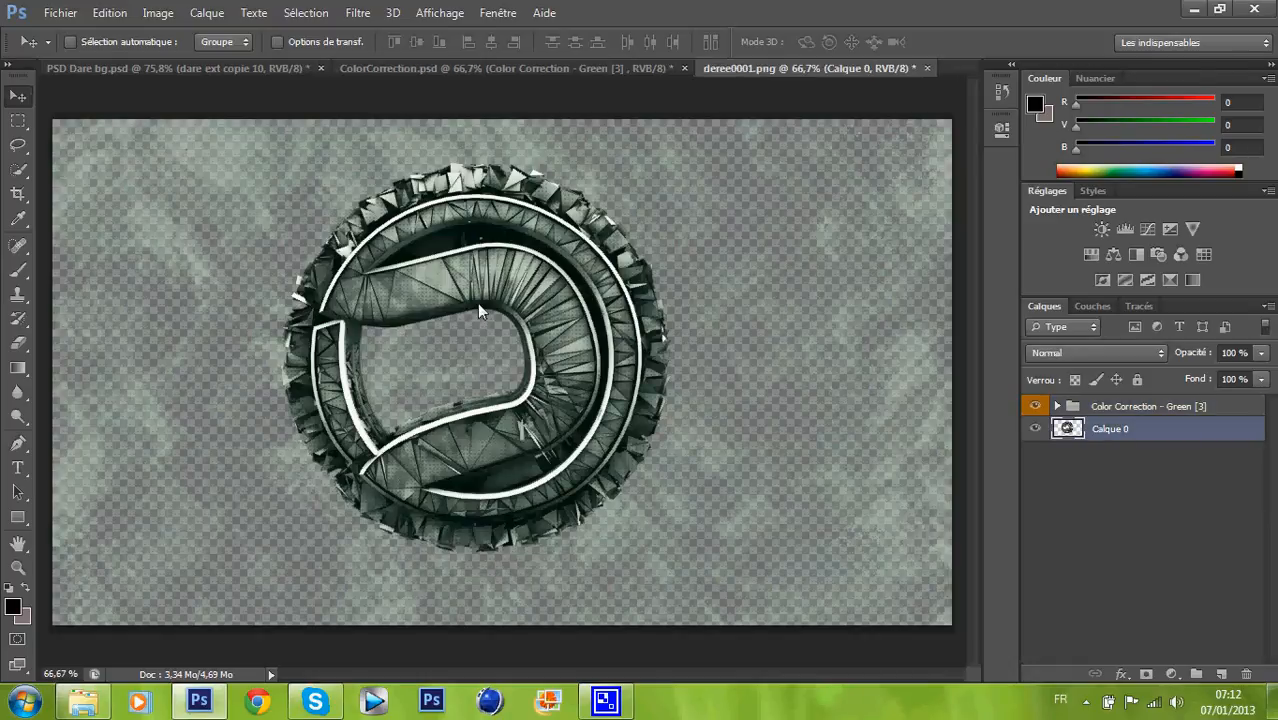
drag(477, 303, 511, 292)
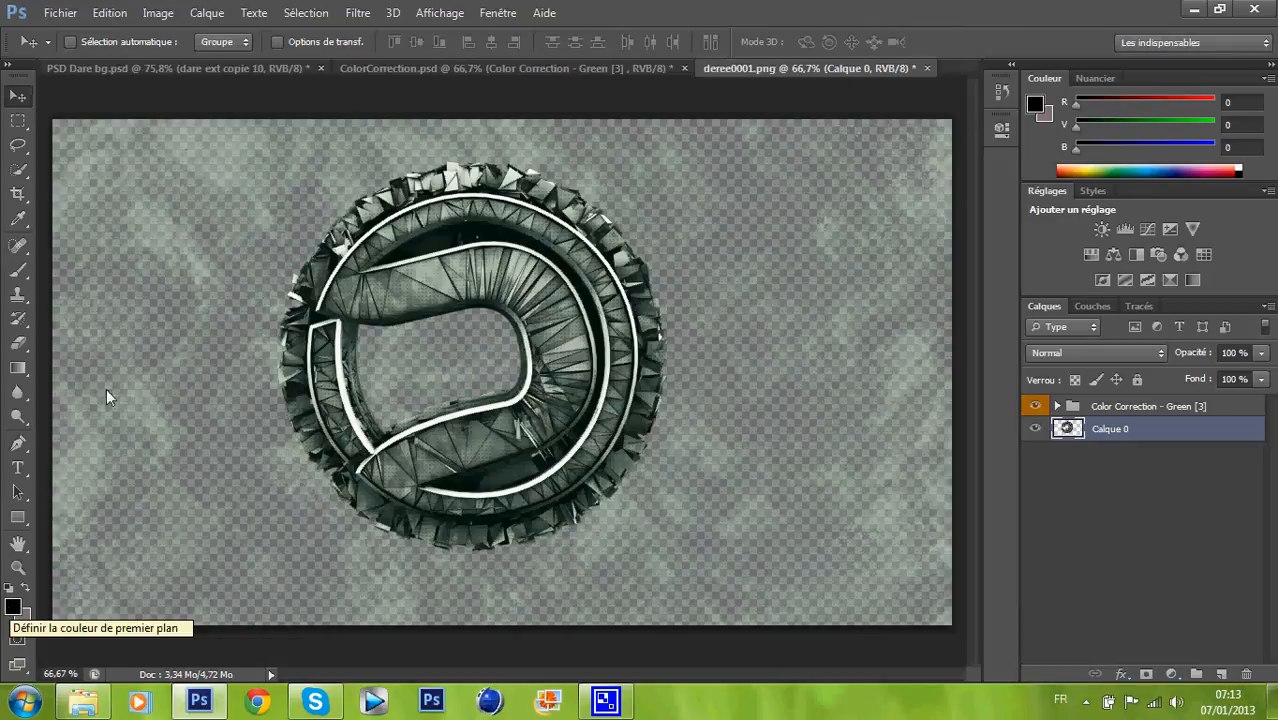
Step: Compare the finished header design in PSD Dare bg.psd with the colour-corrected logo in deree0001.png
click(126, 69)
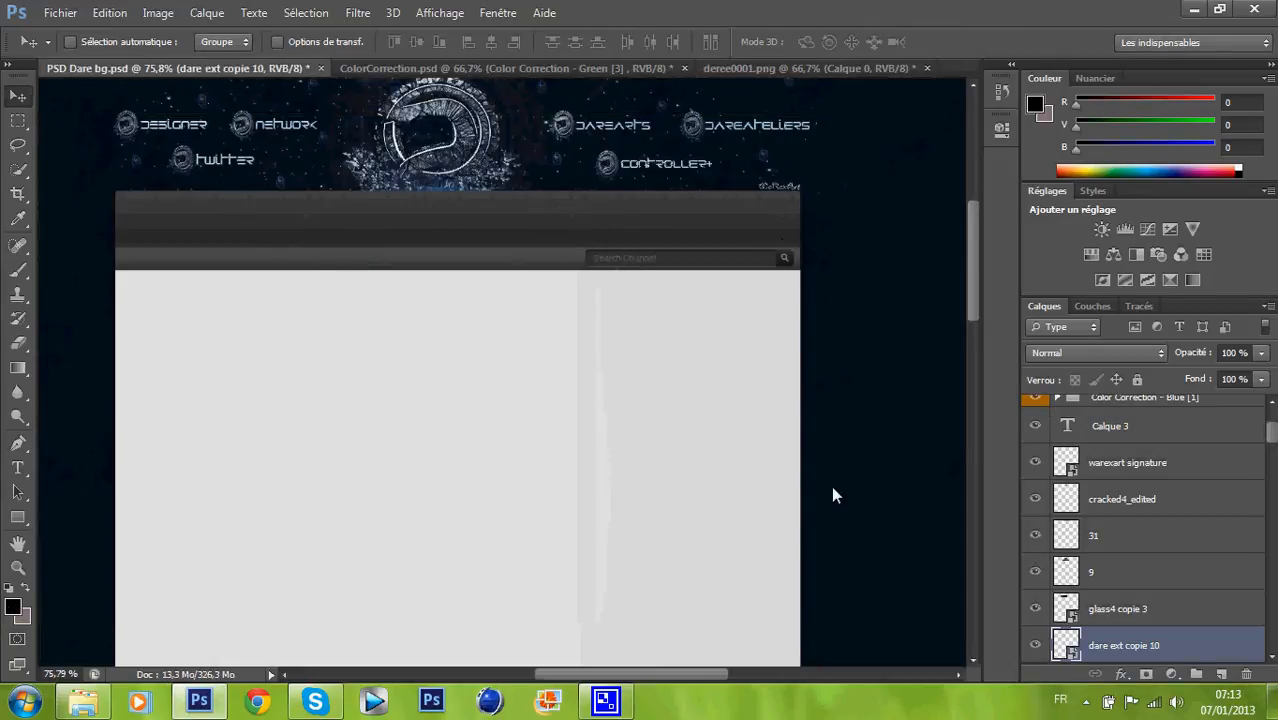
click(755, 70)
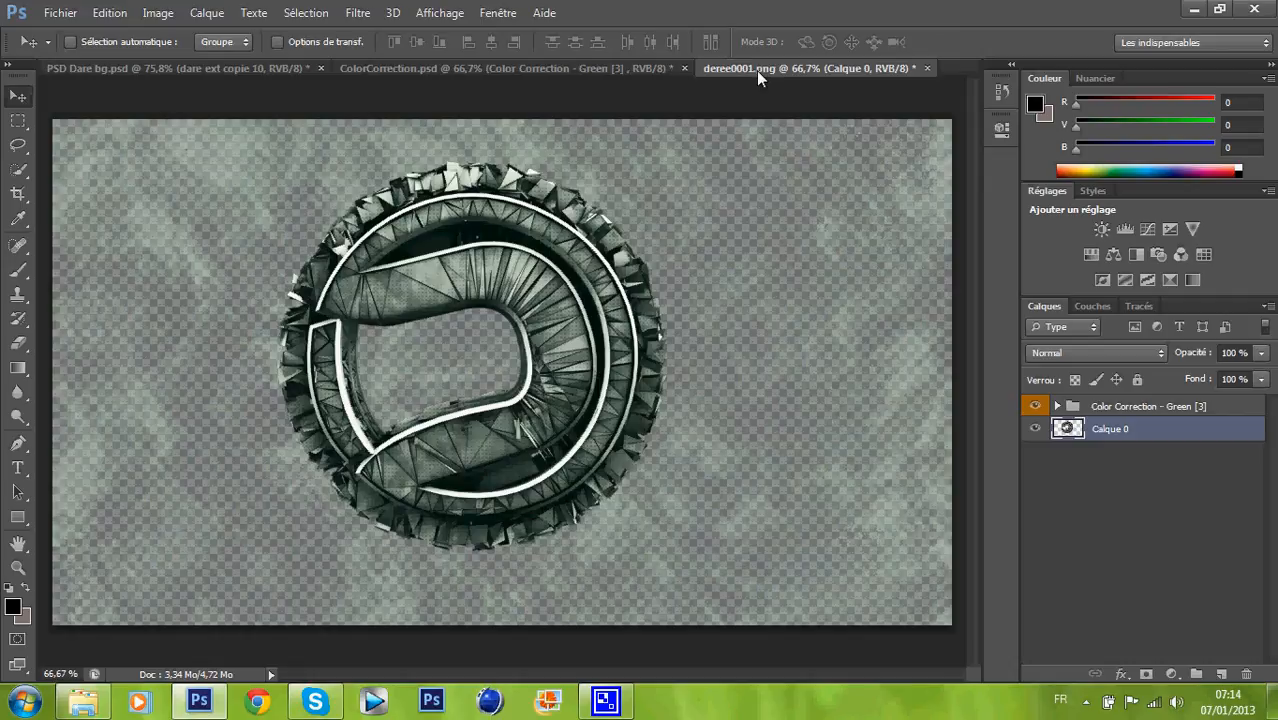
click(190, 68)
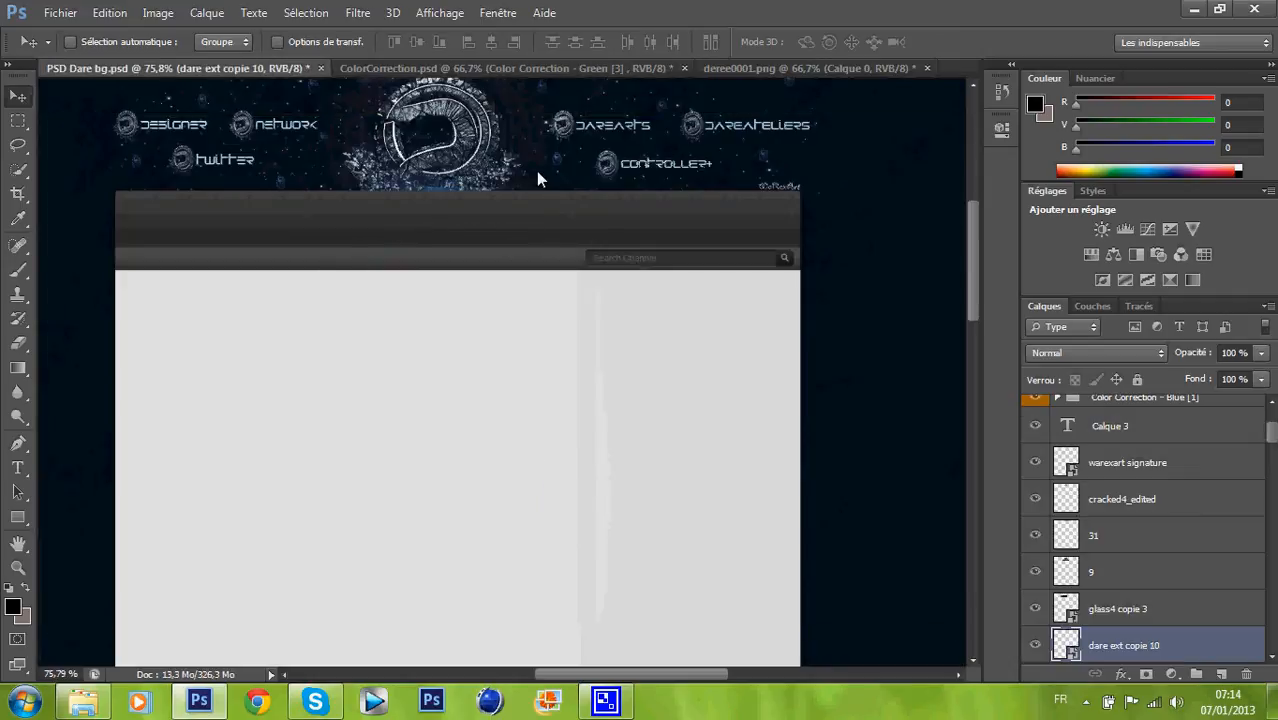
click(18, 566)
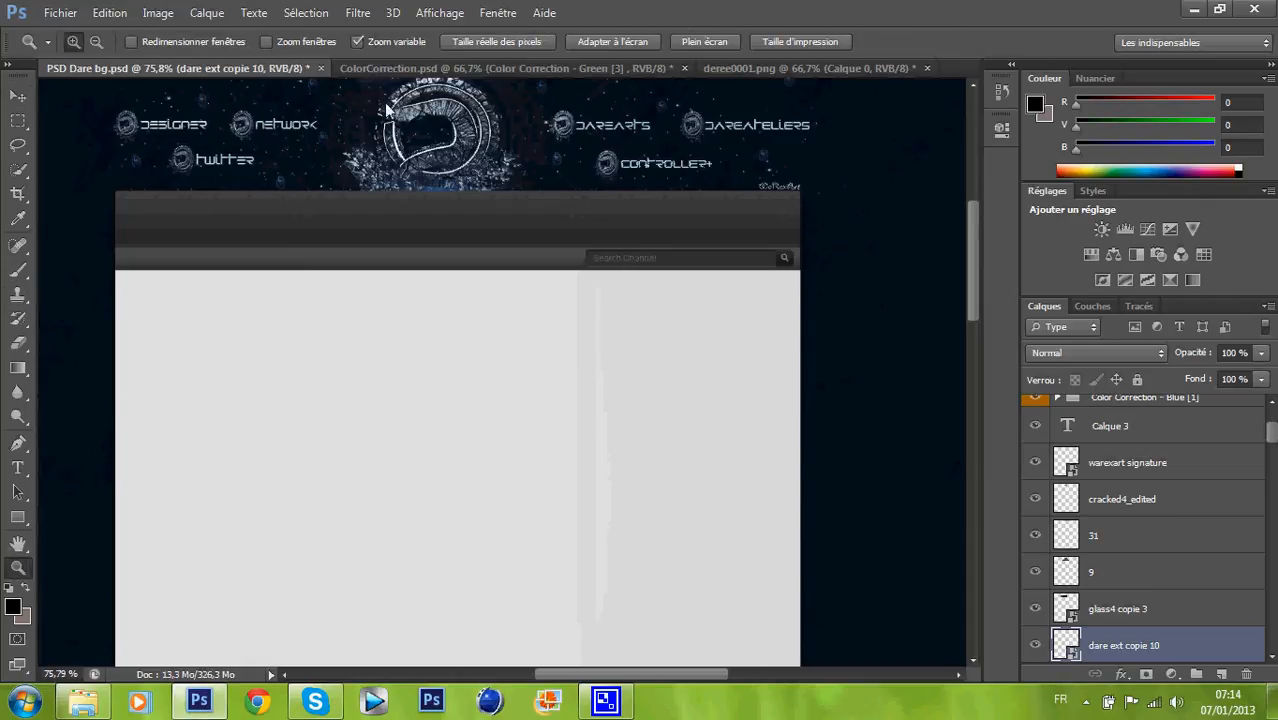
drag(428, 143, 973, 200)
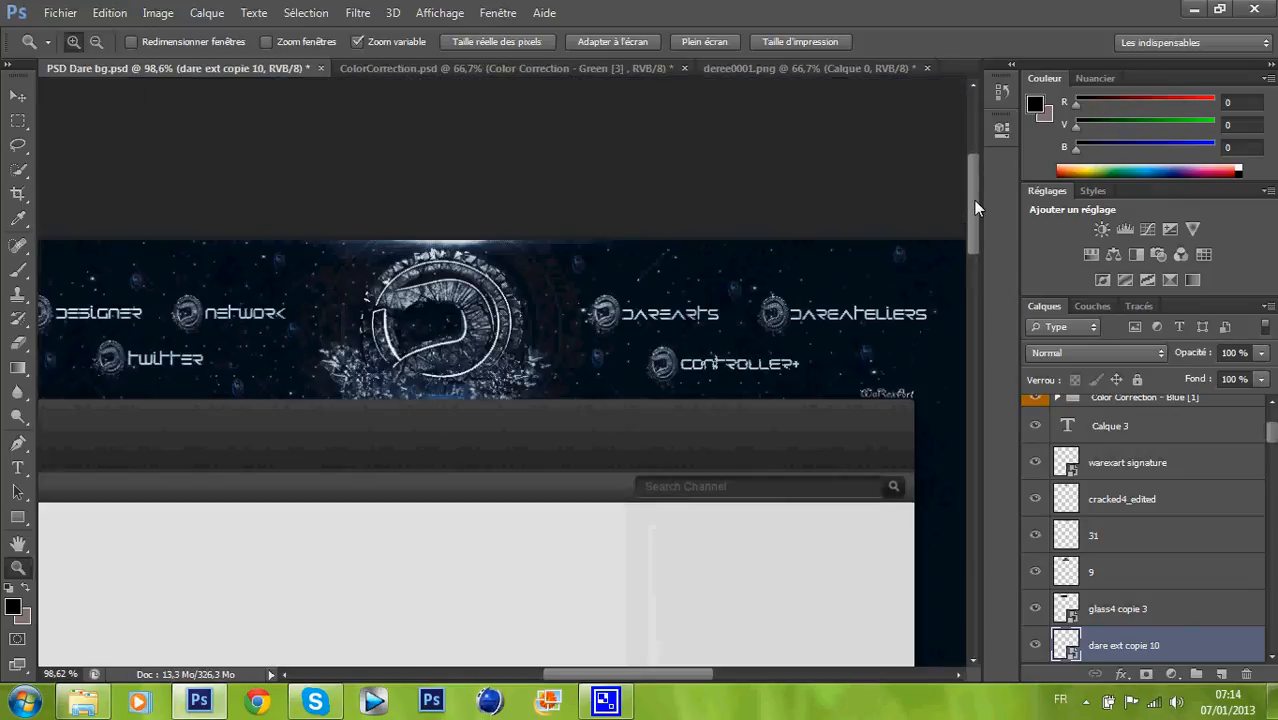
drag(769, 220, 748, 280)
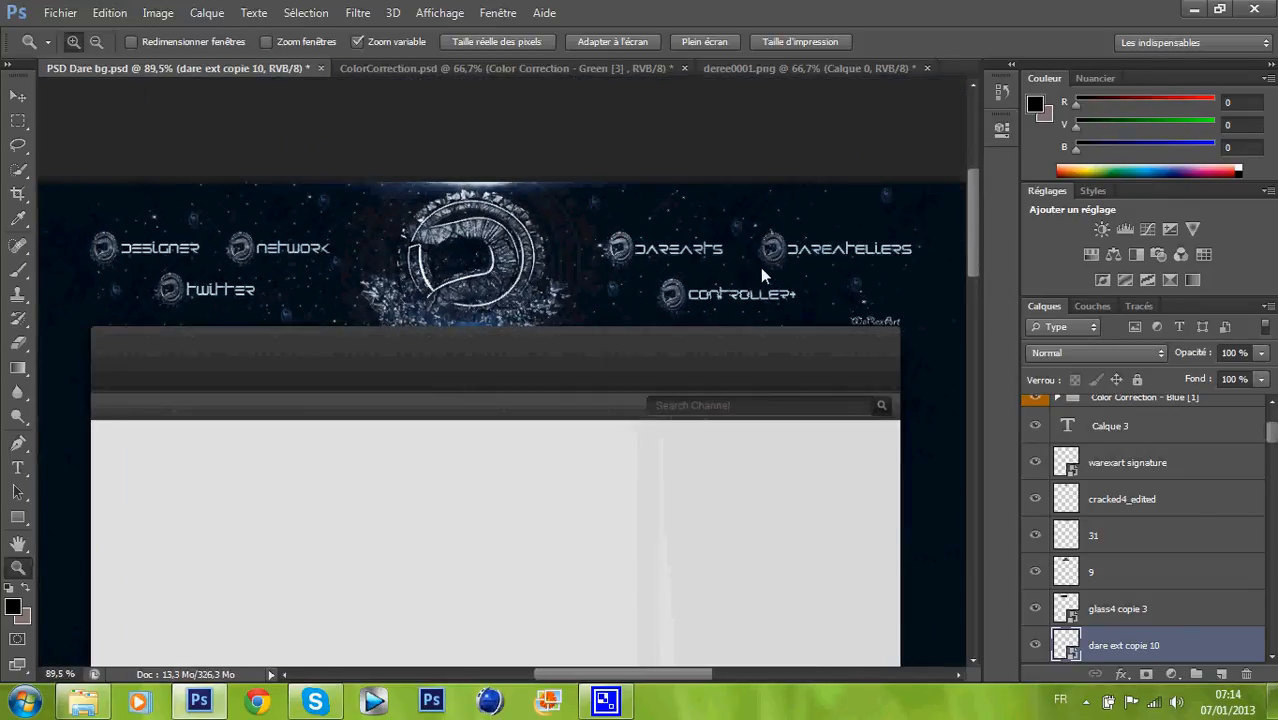
click(781, 74)
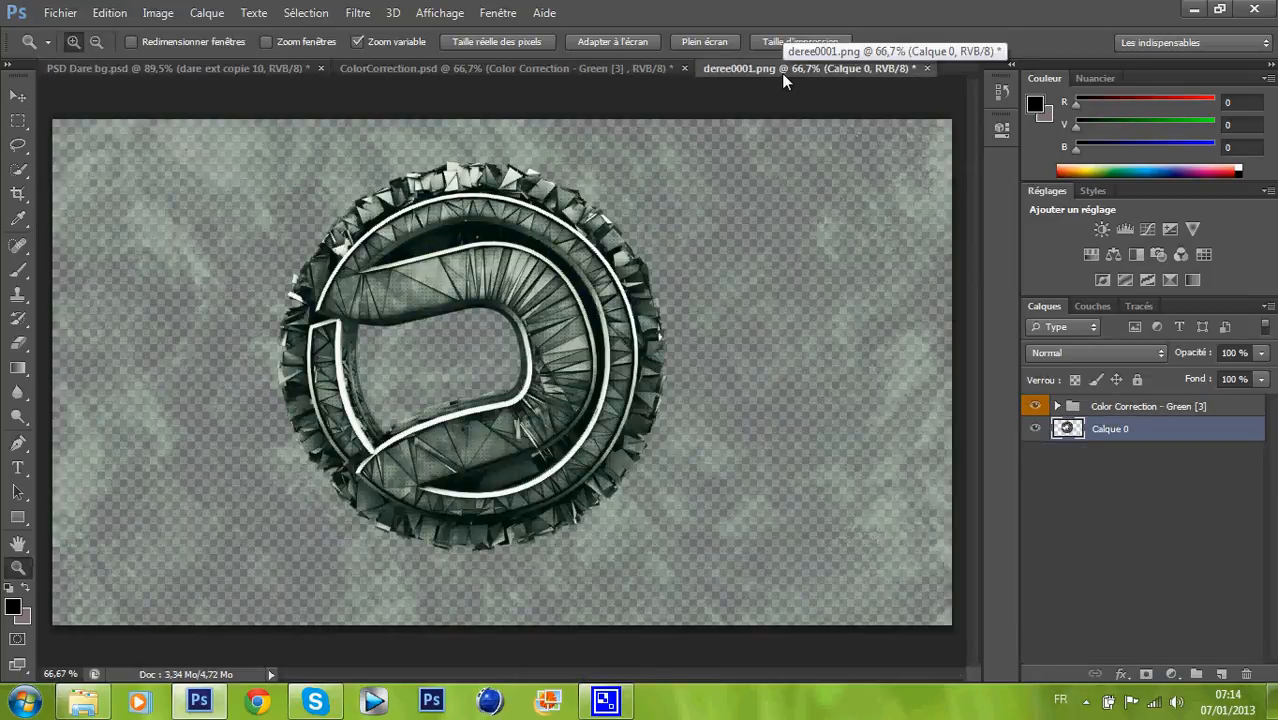
click(1085, 702)
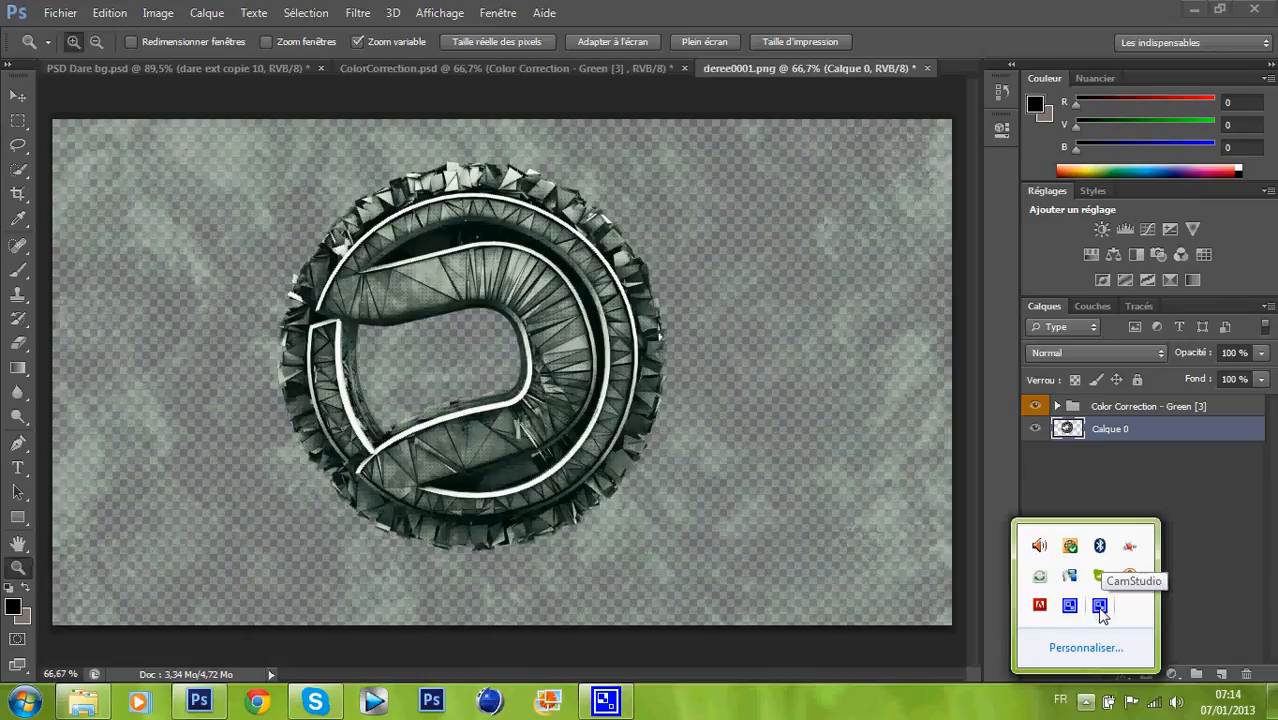
click(1100, 607)
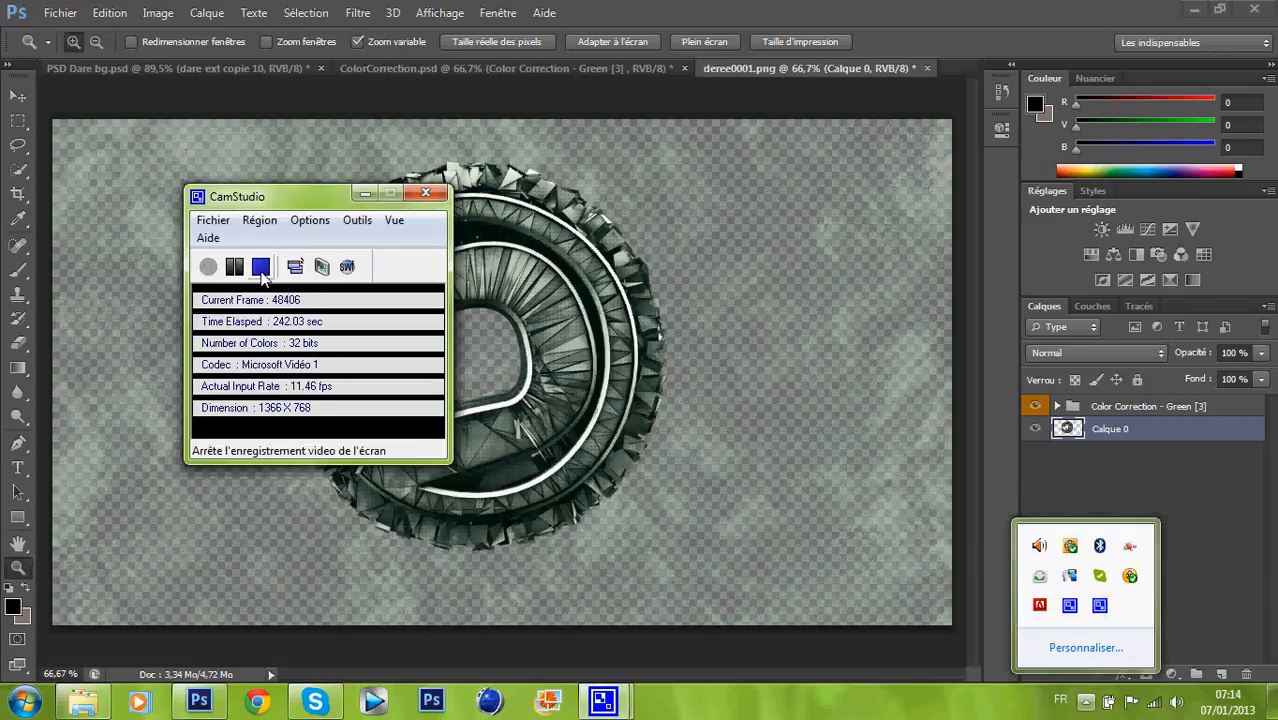